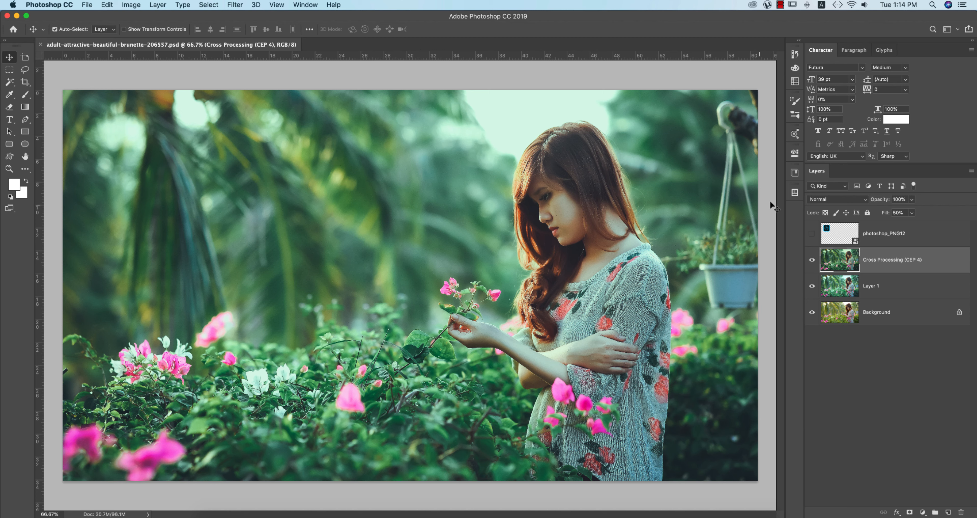
Compare the finished edit with the original by isolating the Background layer and restoring the other visible layers
{"action": "left_click", "coordinate": [770, 204]}
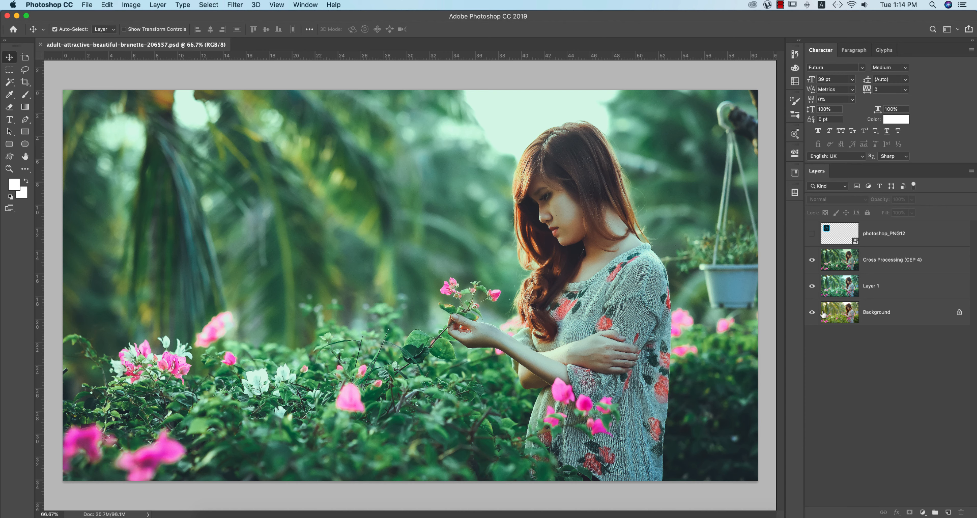
{"action": "left_click", "coordinate": [812, 312]}
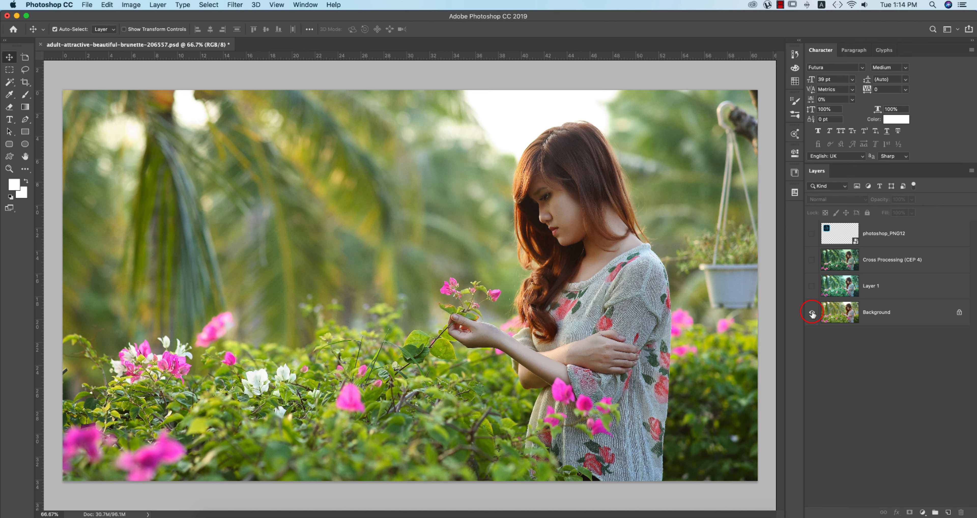
{"action": "left_click", "coordinate": [812, 312], "text": "alt"}
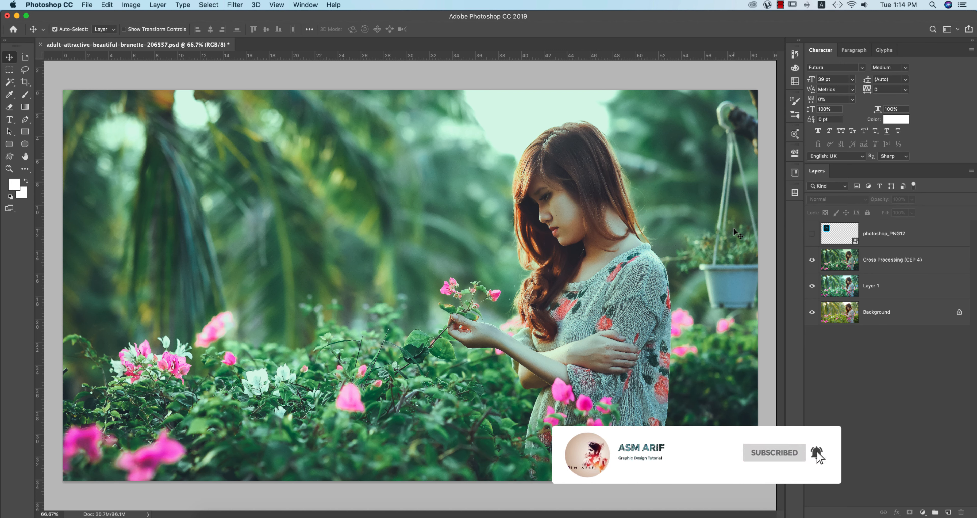
Open the recent photo adult-attractive-beautiful-brunette-206557.jpg, duplicate its Background layer and check the copy by toggling its visibility
{"action": "left_click", "coordinate": [13, 30]}
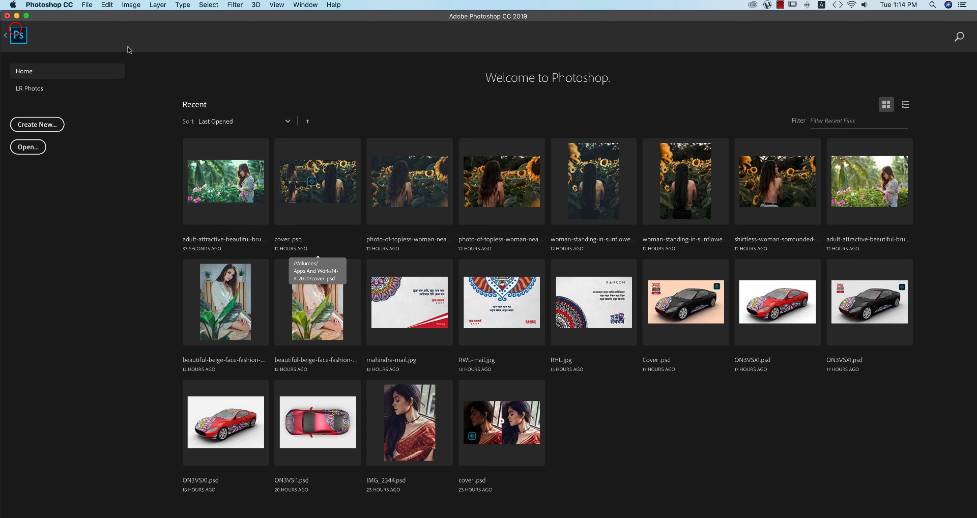
{"action": "left_click", "coordinate": [867, 174]}
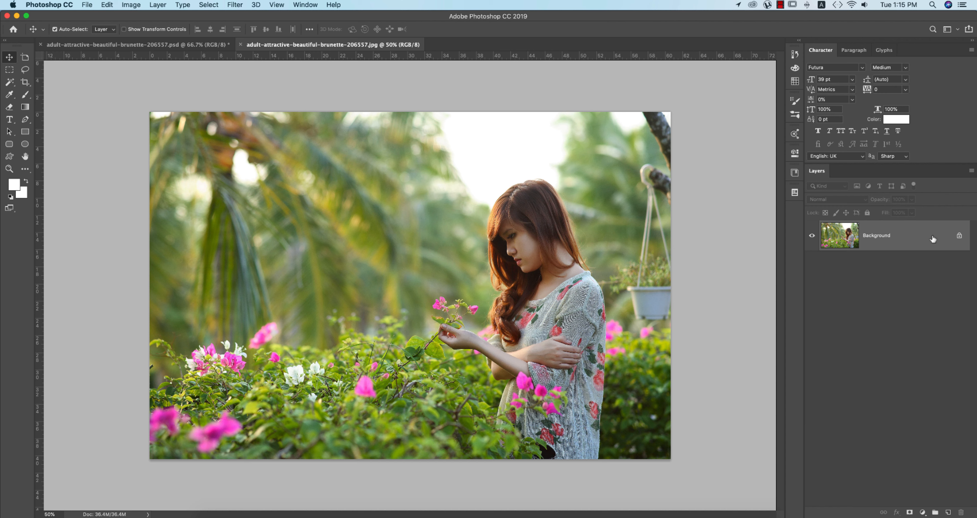
{"action": "key", "text": "cmd+j"}
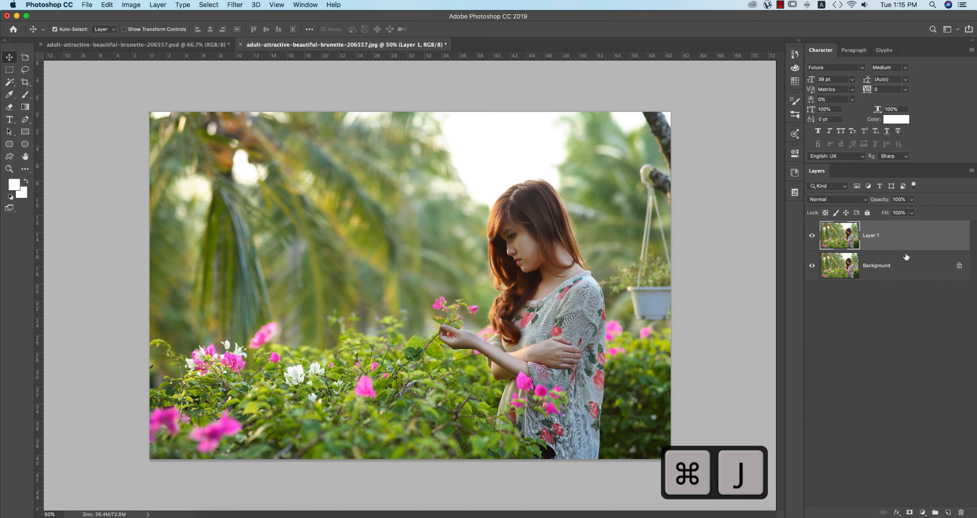
{"action": "left_click", "coordinate": [811, 236]}
{"action": "left_click", "coordinate": [812, 236]}
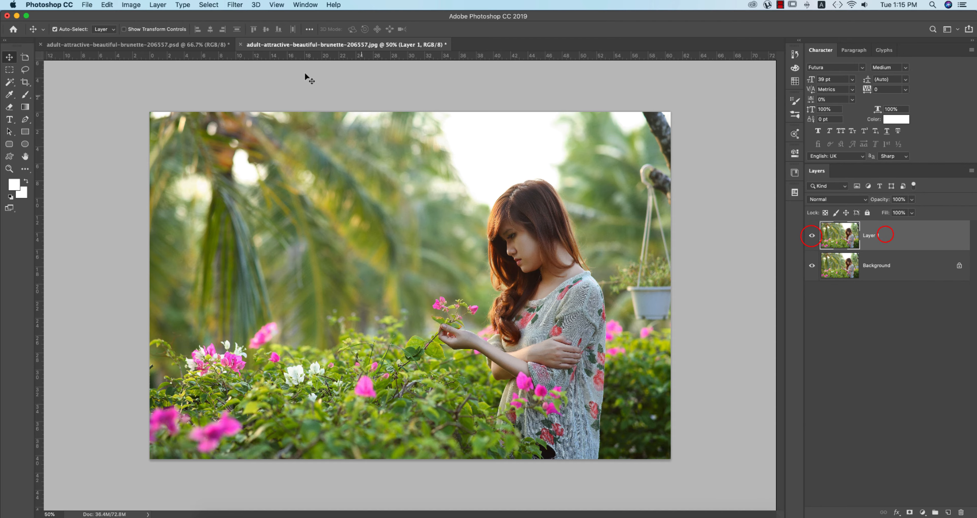
Open the Camera Raw Filter on the duplicated layer and load the settings file modern green 2.xmp
{"action": "left_click", "coordinate": [235, 5]}
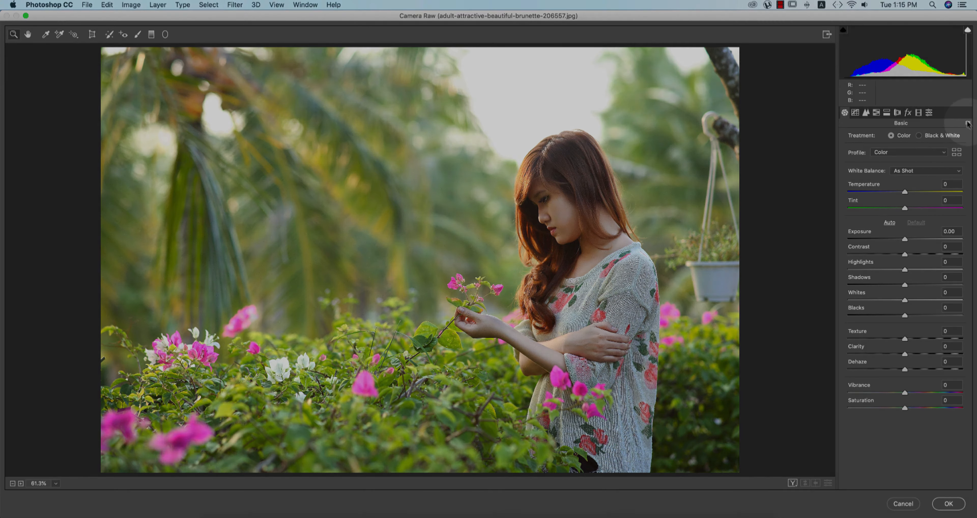
{"action": "left_click", "coordinate": [968, 123]}
{"action": "left_click", "coordinate": [872, 307]}
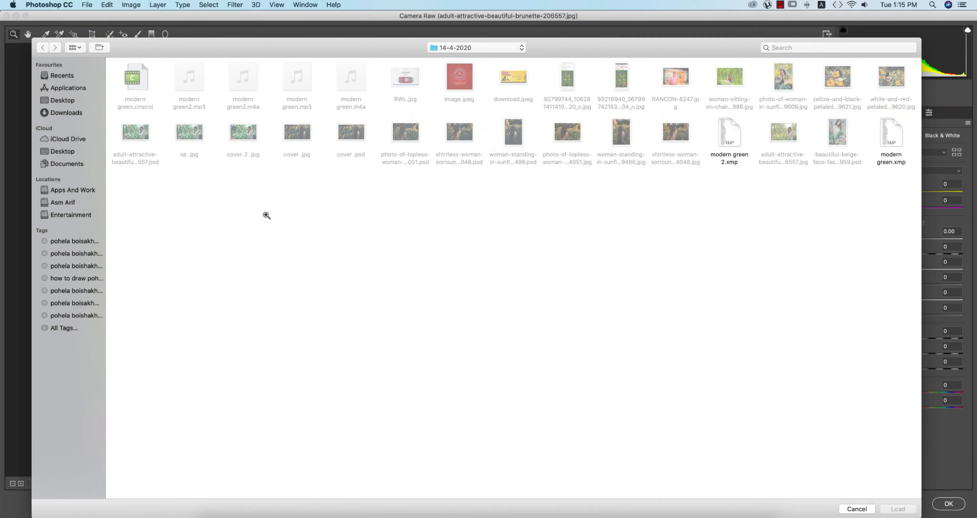
{"action": "left_click", "coordinate": [732, 131]}
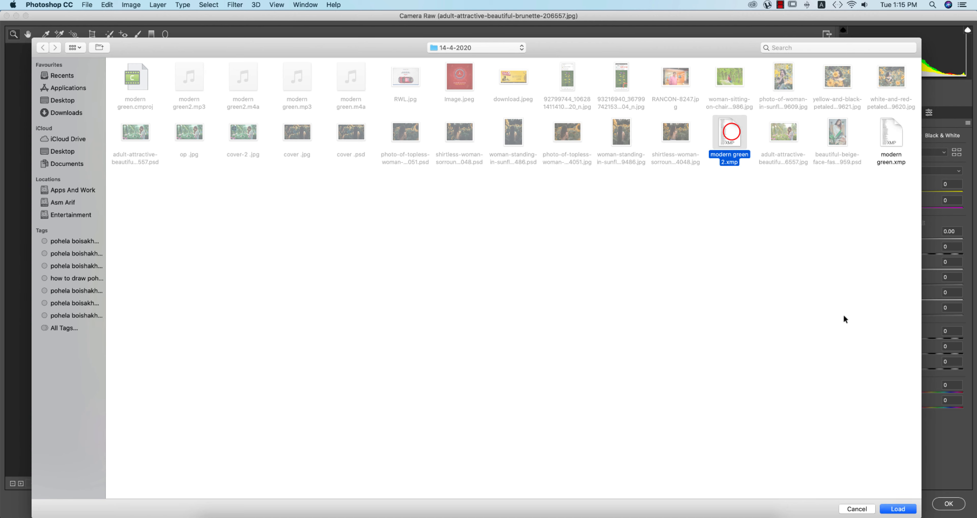
{"action": "left_click", "coordinate": [897, 509]}
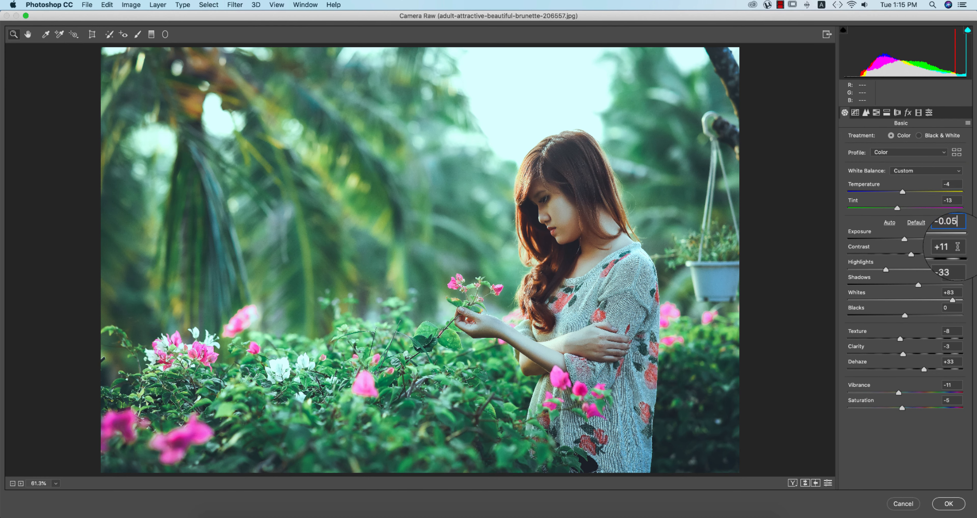
Examine the loaded Basic adjustments, from highlights and shadows through whites and texture to vibrance and saturation
{"action": "left_click", "coordinate": [958, 262]}
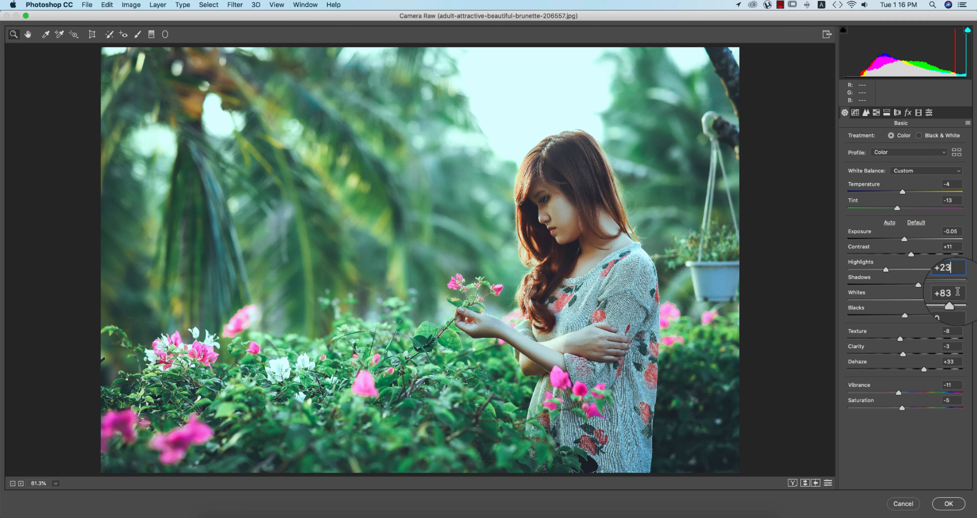
{"action": "left_click", "coordinate": [954, 292]}
{"action": "left_click", "coordinate": [954, 331]}
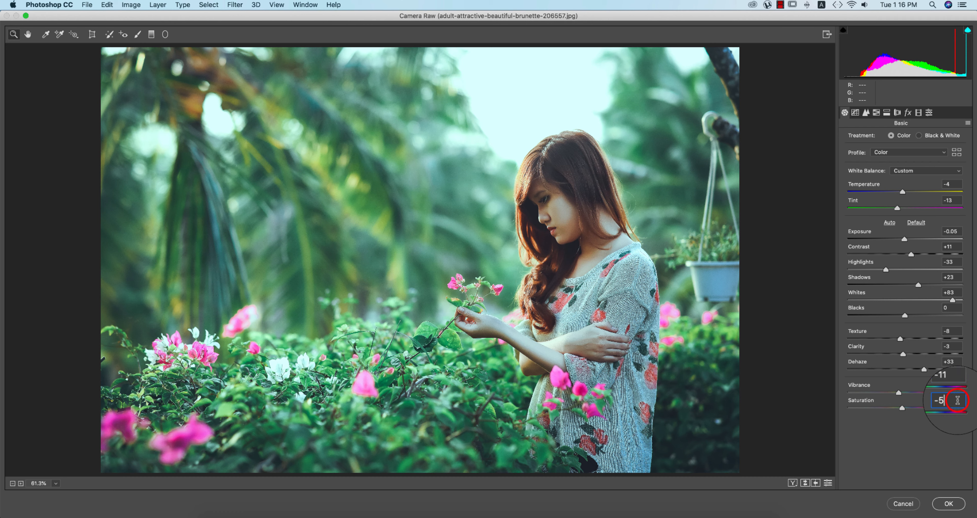
Examine the point tone curve for the RGB, Red, Green and Blue channels in turn
{"action": "left_click", "coordinate": [855, 112]}
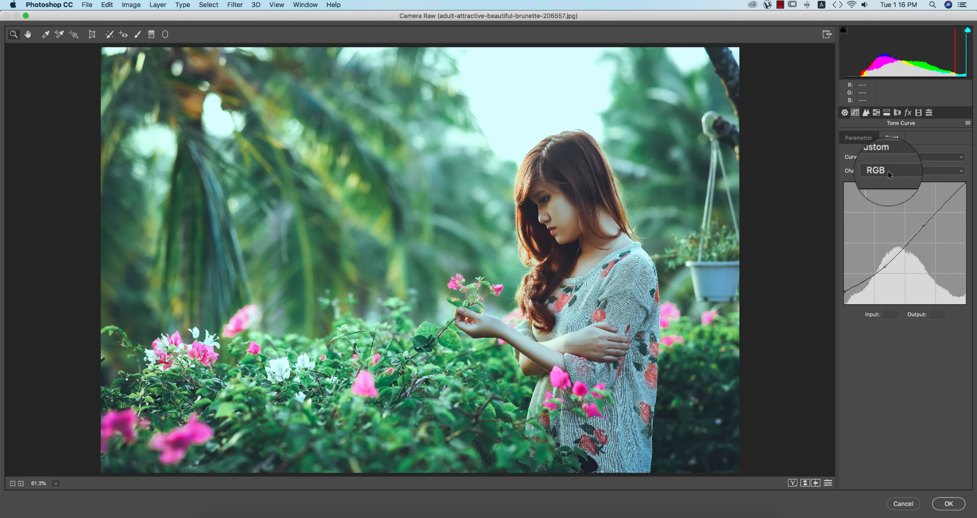
{"action": "left_click", "coordinate": [888, 171]}
{"action": "left_click", "coordinate": [888, 171]}
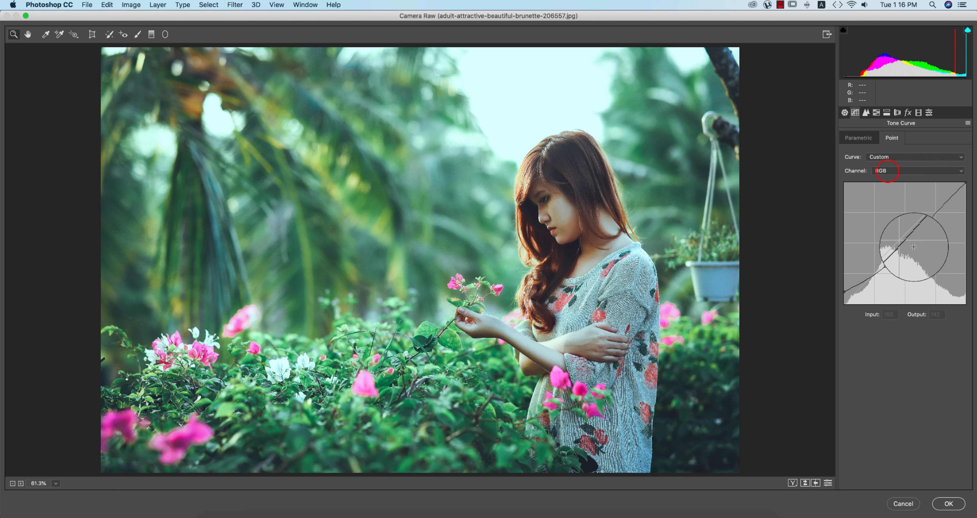
{"action": "left_click", "coordinate": [882, 266]}
{"action": "mouse_move", "coordinate": [882, 266]}
{"action": "left_mouse_down"}
{"action": "mouse_move", "coordinate": [873, 273]}
{"action": "mouse_move", "coordinate": [879, 253]}
{"action": "left_mouse_up"}
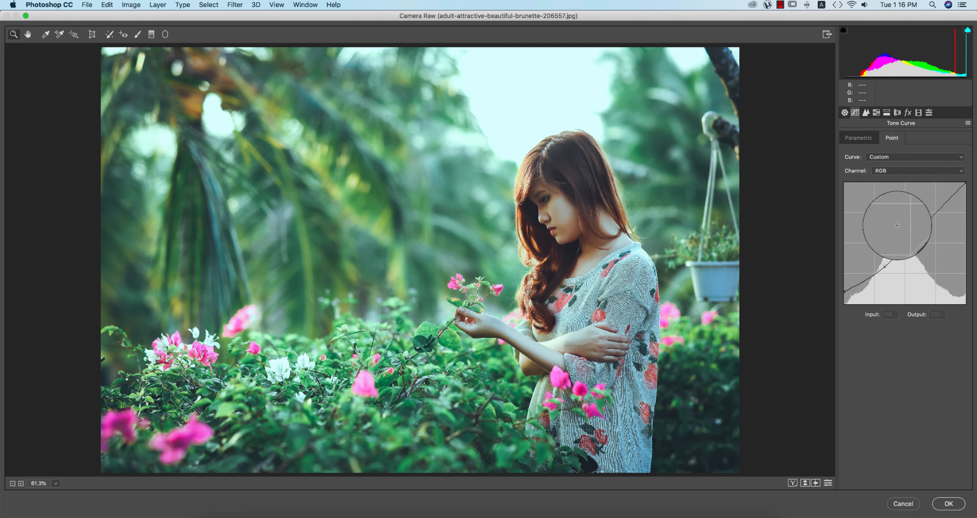
{"action": "left_click", "coordinate": [886, 170]}
{"action": "left_click", "coordinate": [887, 179]}
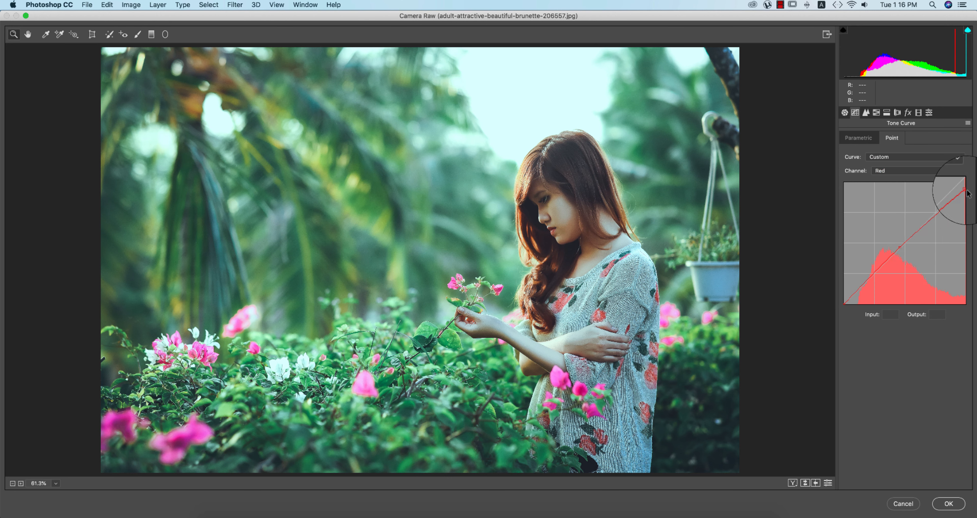
{"action": "left_click", "coordinate": [890, 170]}
{"action": "left_click", "coordinate": [889, 179]}
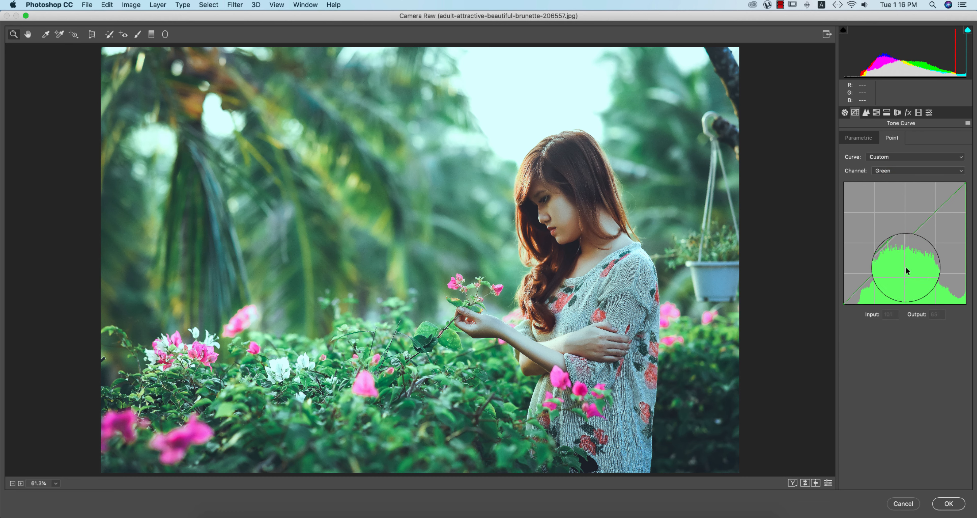
{"action": "left_click", "coordinate": [883, 171]}
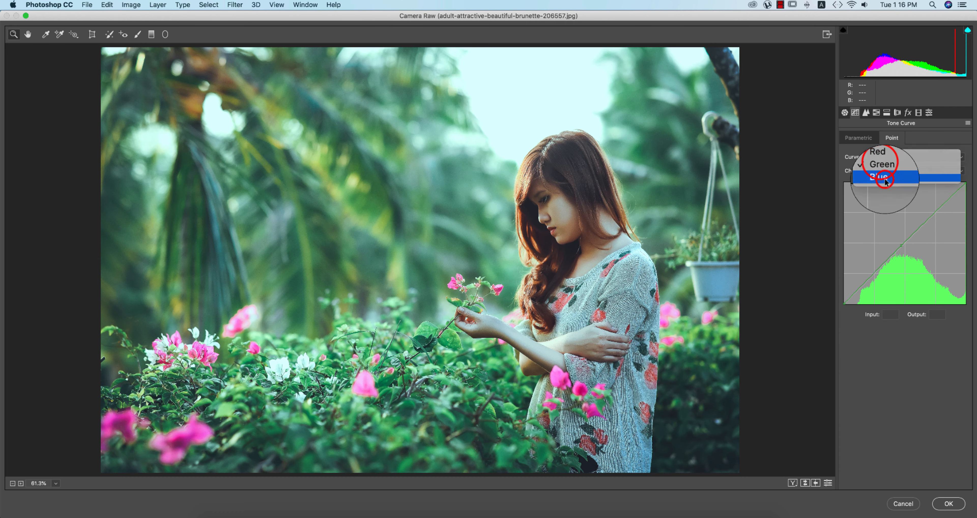
{"action": "left_click", "coordinate": [884, 179]}
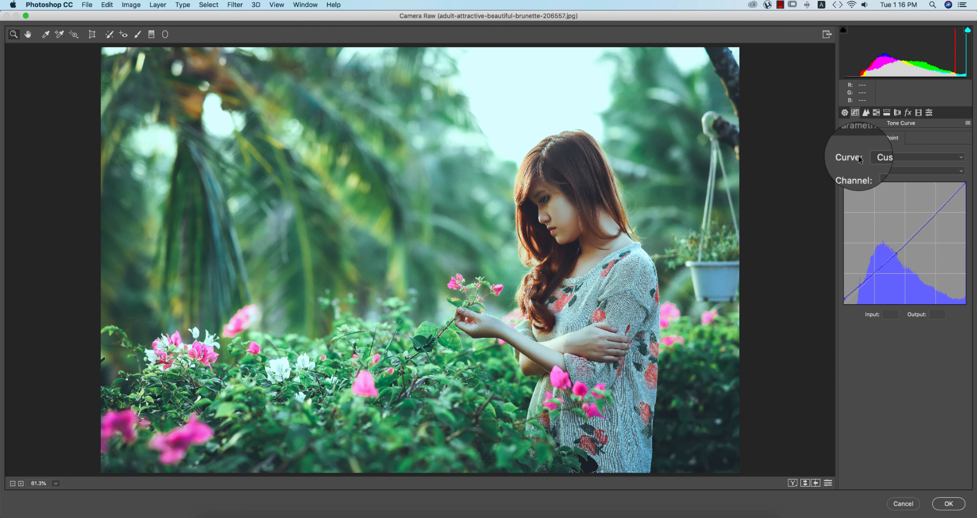
Examine the Detail settings for sharpening amount and luminance noise reduction
{"action": "left_click", "coordinate": [865, 114]}
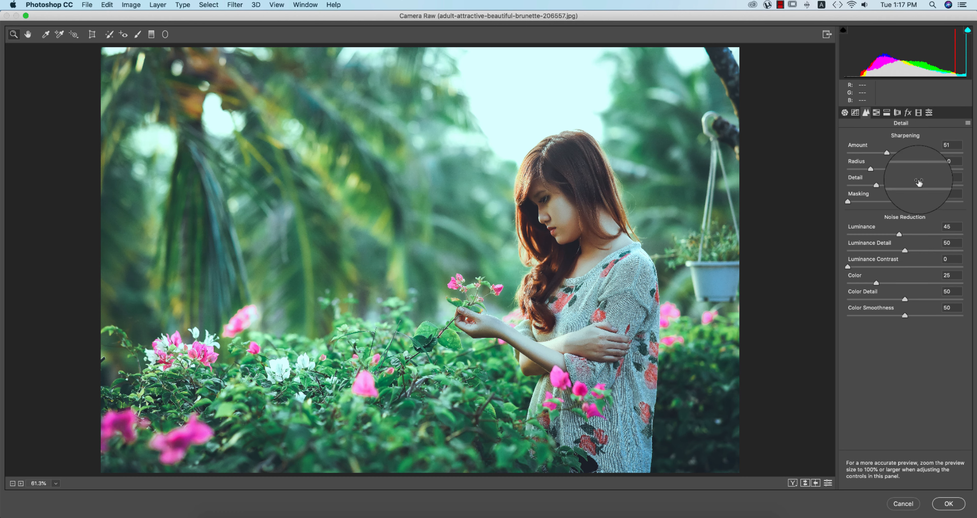
{"action": "left_click", "coordinate": [953, 145]}
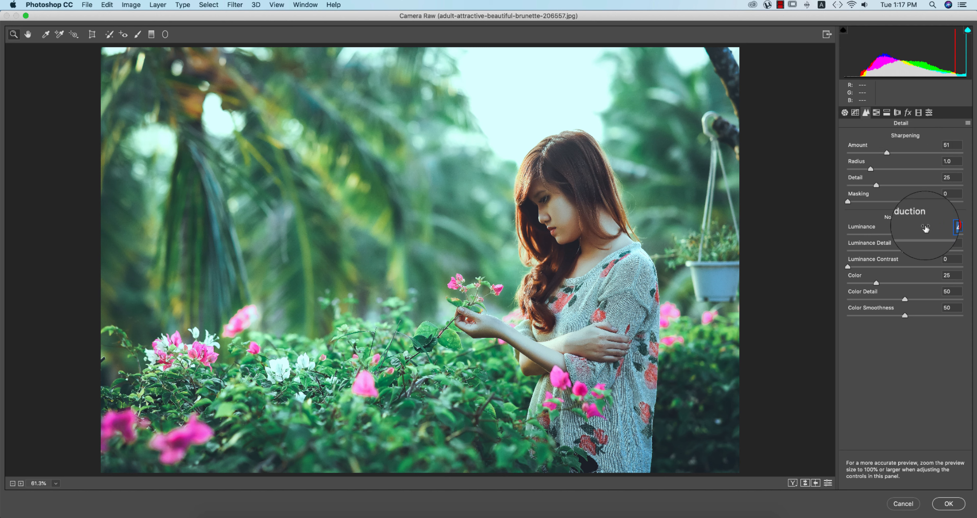
{"action": "left_click", "coordinate": [952, 226]}
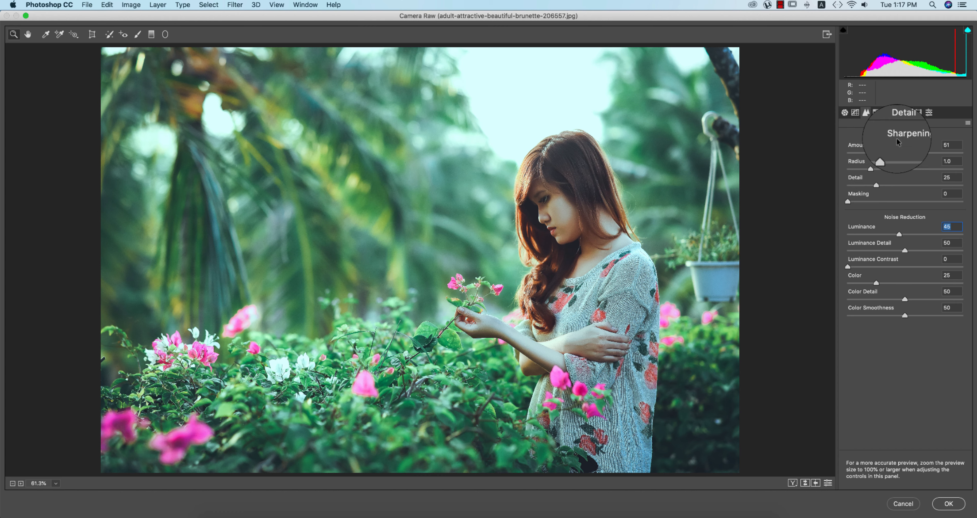
Examine the HSL hue adjustments for reds, oranges, greens and aquas
{"action": "left_click", "coordinate": [876, 112]}
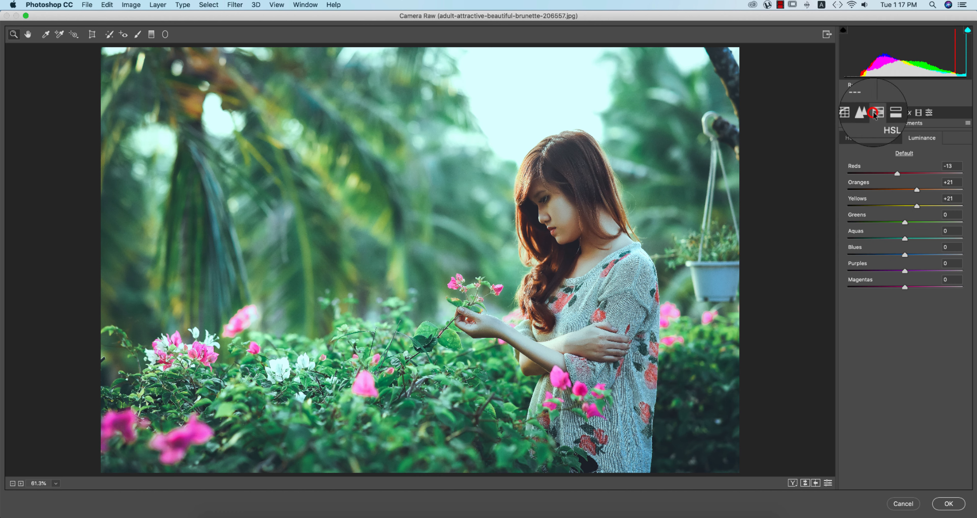
{"action": "left_click", "coordinate": [850, 139]}
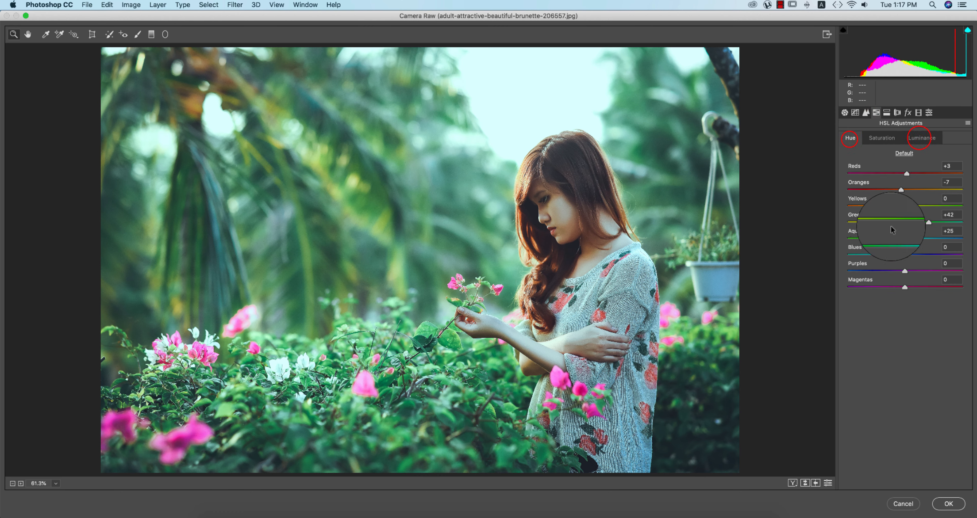
{"action": "left_click", "coordinate": [952, 166]}
{"action": "left_click", "coordinate": [950, 183]}
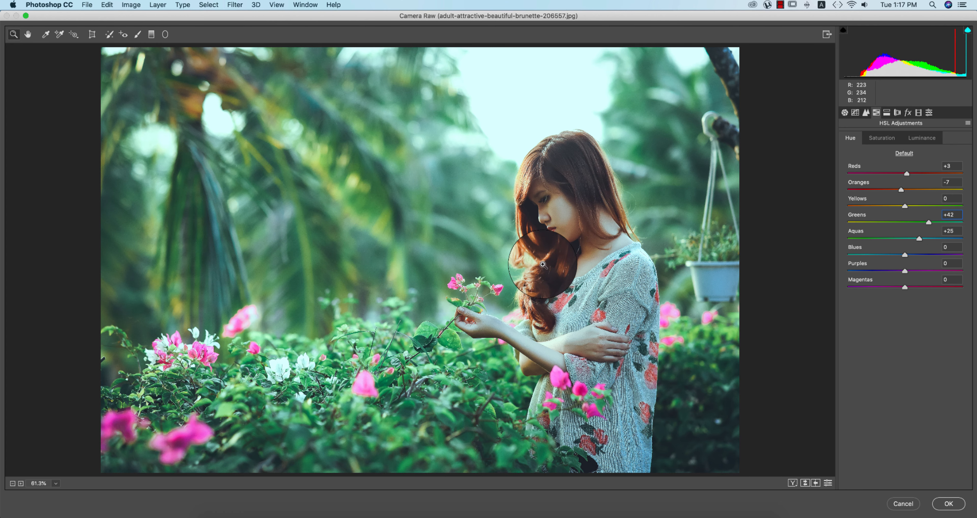
{"action": "left_click", "coordinate": [953, 231]}
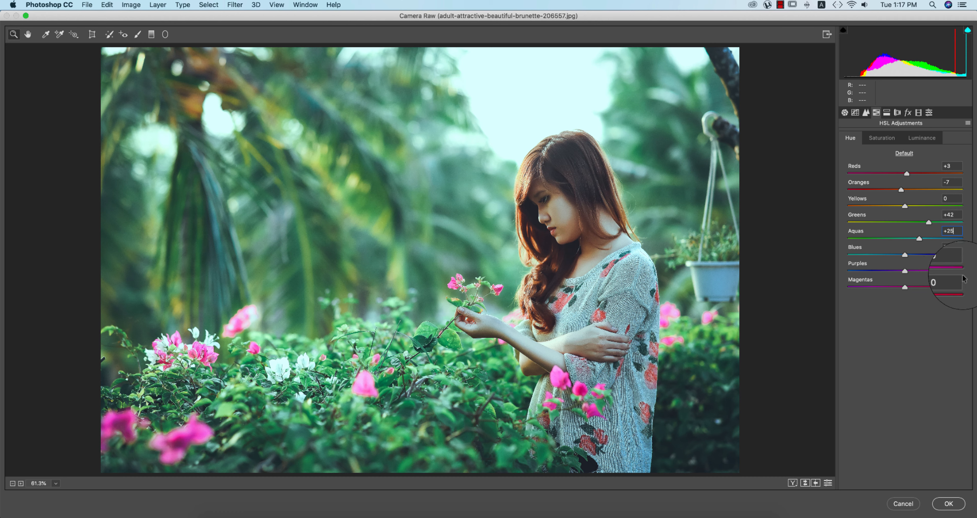
Examine the HSL saturation adjustments for reds, oranges, yellows and greens
{"action": "left_click", "coordinate": [882, 138]}
{"action": "left_click", "coordinate": [956, 166]}
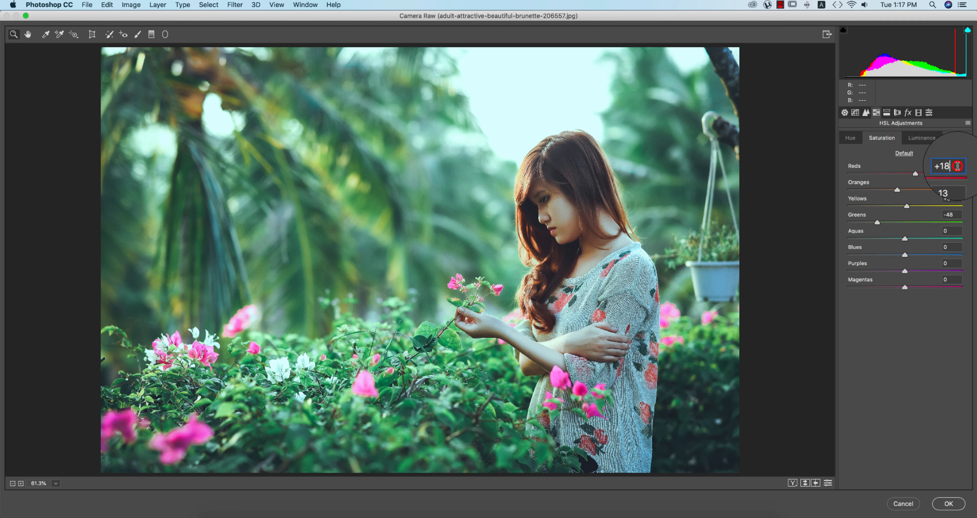
{"action": "left_click", "coordinate": [957, 181]}
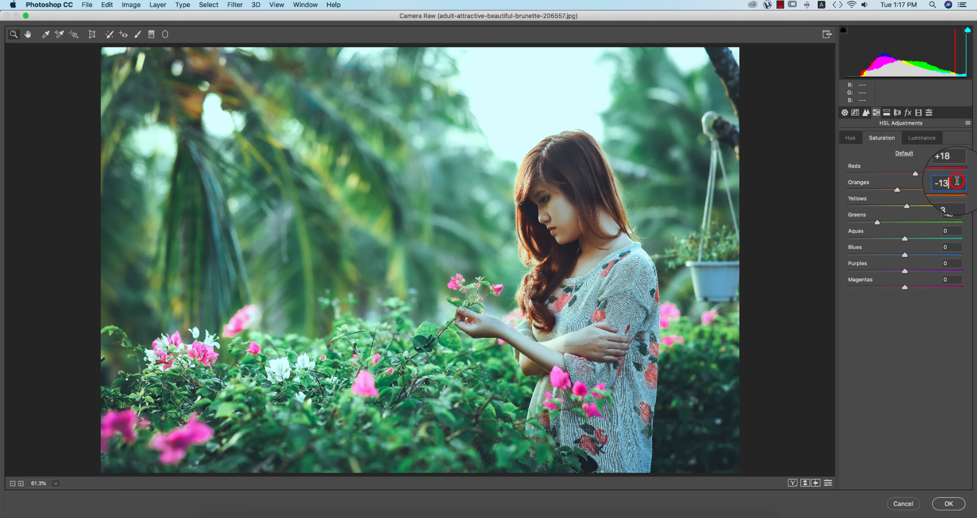
{"action": "left_click", "coordinate": [957, 198]}
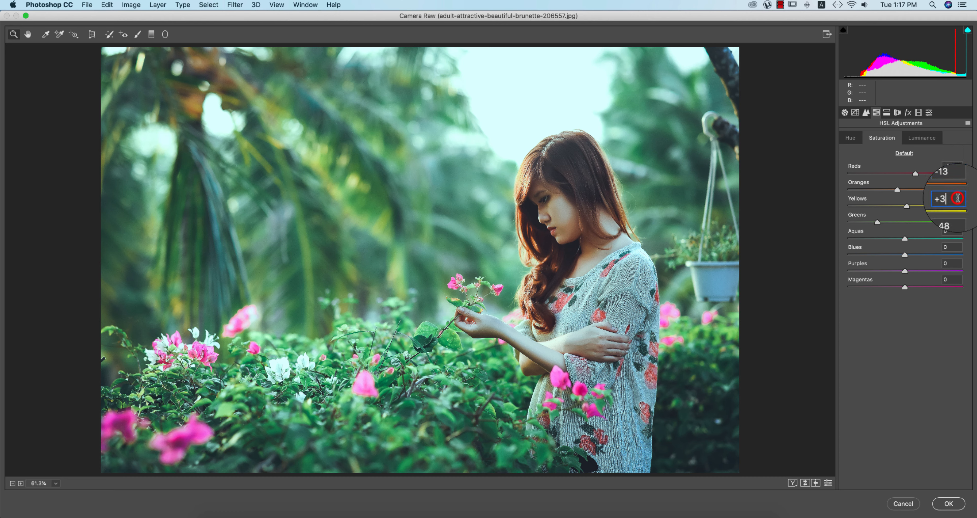
{"action": "left_click", "coordinate": [957, 215]}
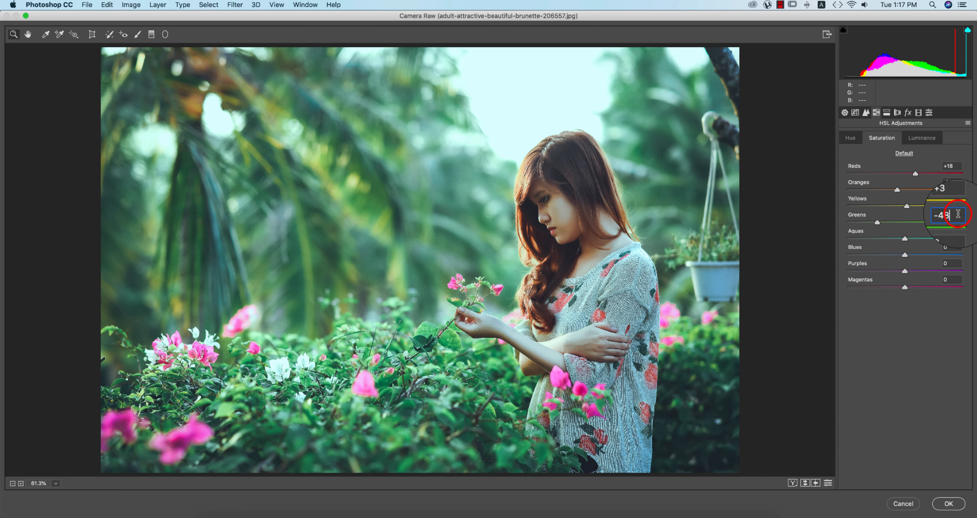
Examine the HSL luminance adjustments for reds, oranges and yellows
{"action": "left_click", "coordinate": [929, 138]}
{"action": "left_click", "coordinate": [953, 166]}
{"action": "left_click", "coordinate": [959, 184]}
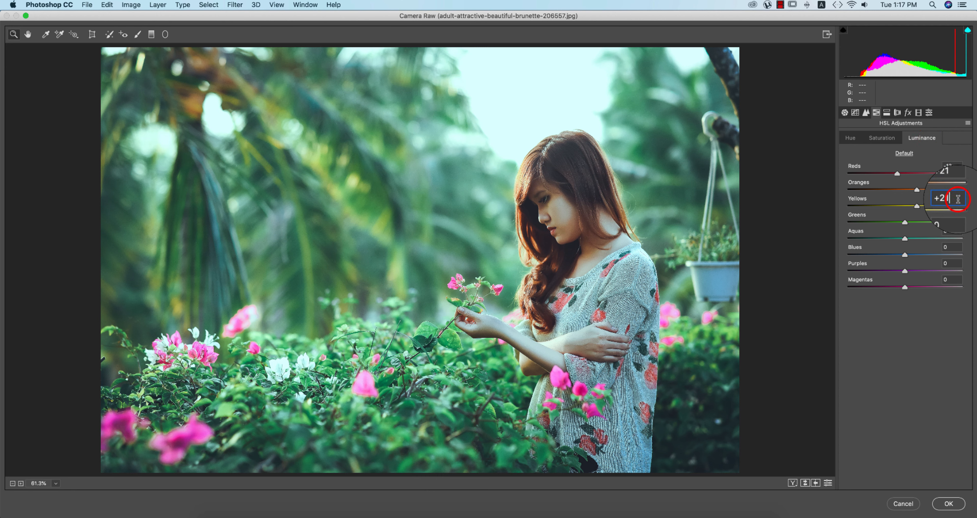
Examine the Split Toning hue and saturation values for the highlights
{"action": "left_click", "coordinate": [887, 112]}
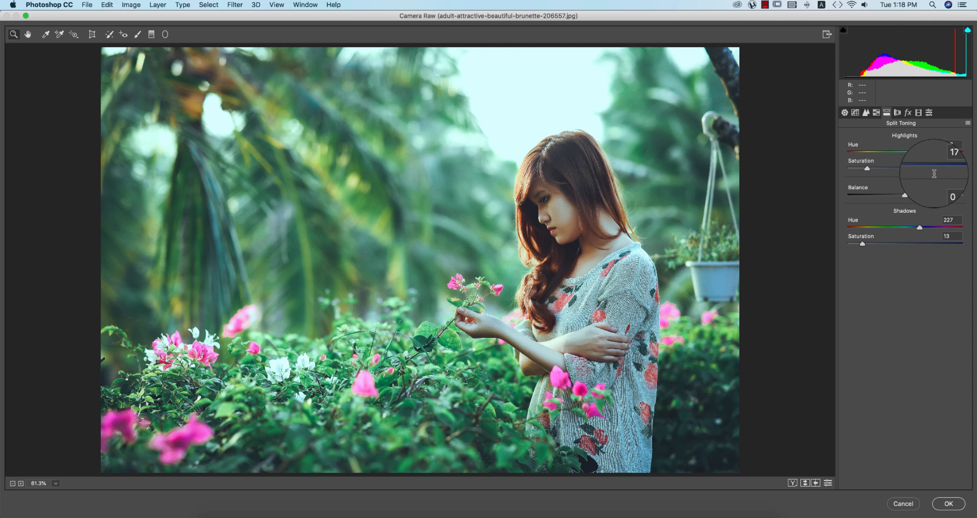
{"action": "left_click_drag", "start_coordinate": [956, 143], "coordinate": [902, 148]}
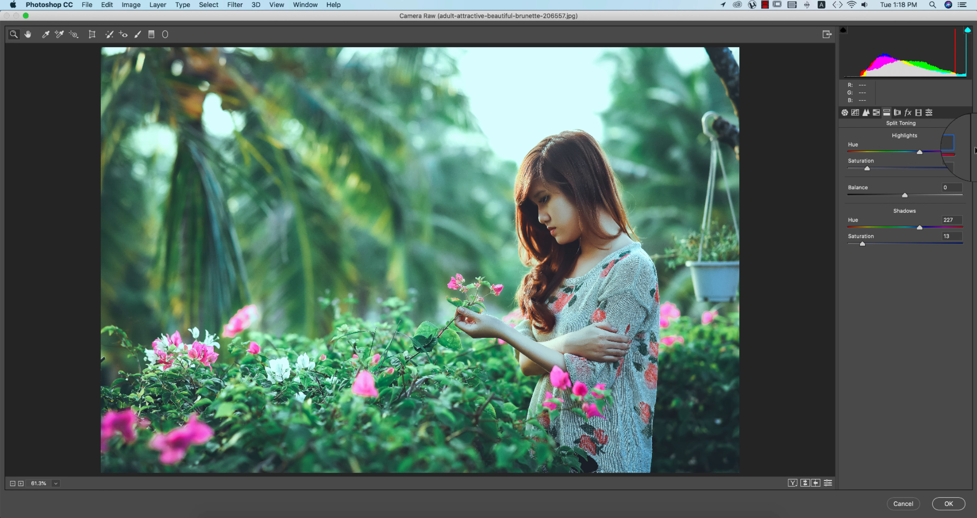
{"action": "left_click", "coordinate": [949, 161]}
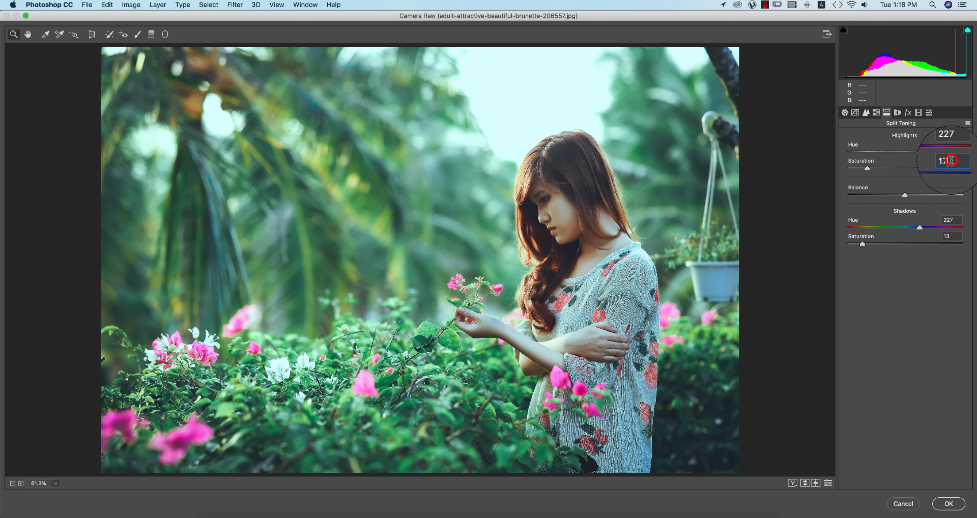
Examine the Split Toning hue and saturation for the shadows, and the grain and post-crop vignetting settings
{"action": "left_click", "coordinate": [954, 220]}
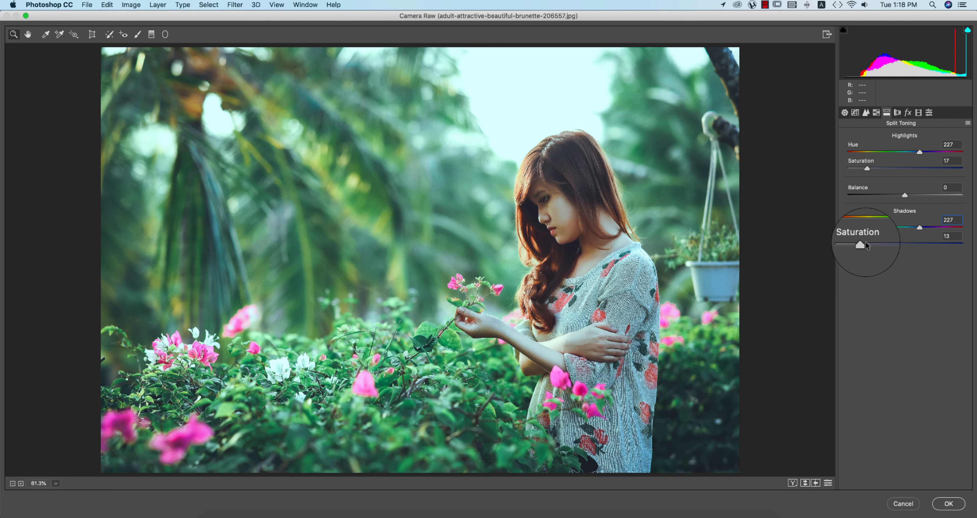
{"action": "left_click", "coordinate": [954, 235]}
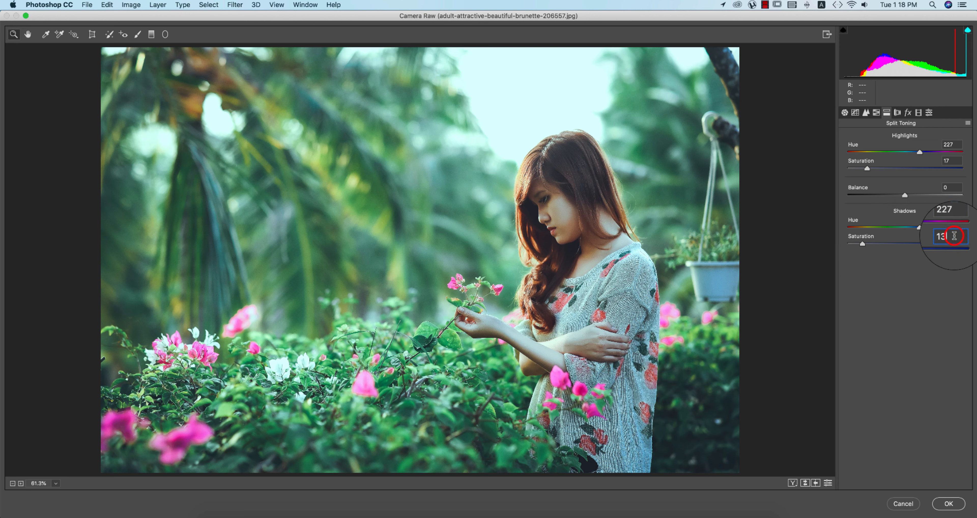
{"action": "left_click", "coordinate": [897, 113]}
{"action": "left_click", "coordinate": [908, 113]}
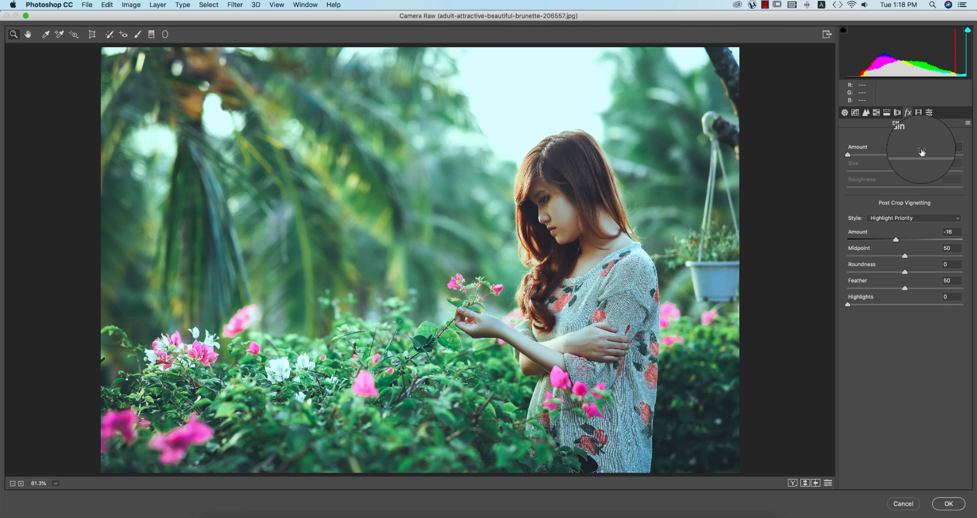
{"action": "left_click", "coordinate": [946, 146]}
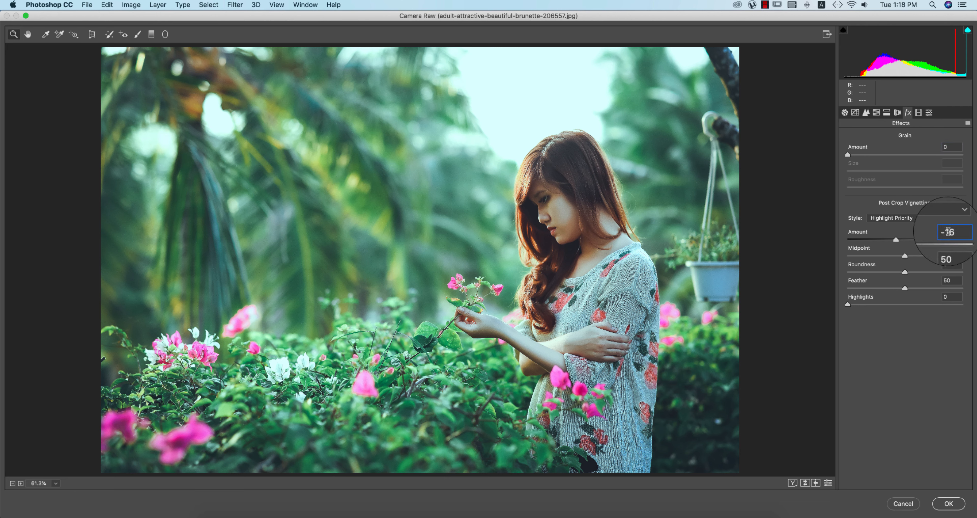
{"action": "left_click", "coordinate": [952, 248]}
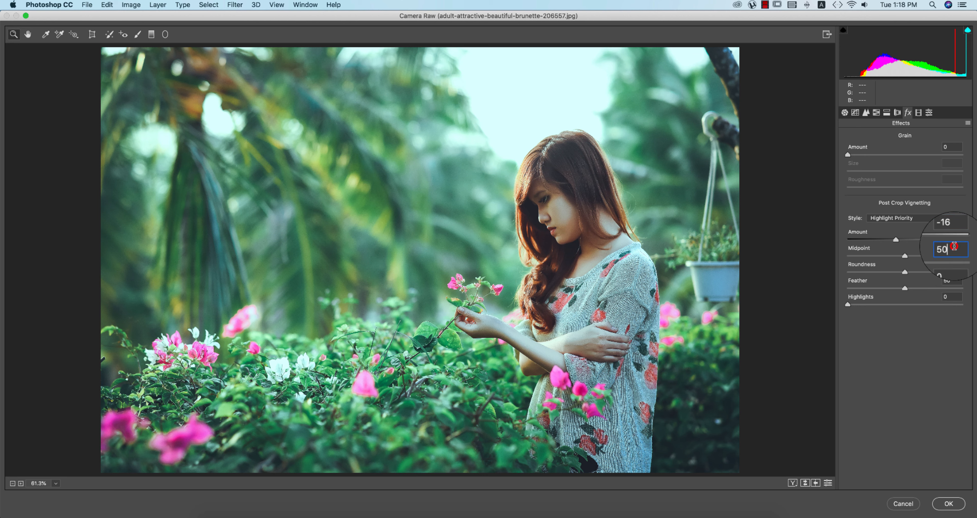
Review the red, green and blue primary hues in the Calibration settings and apply the Camera Raw adjustments to the layer
{"action": "left_click", "coordinate": [918, 112]}
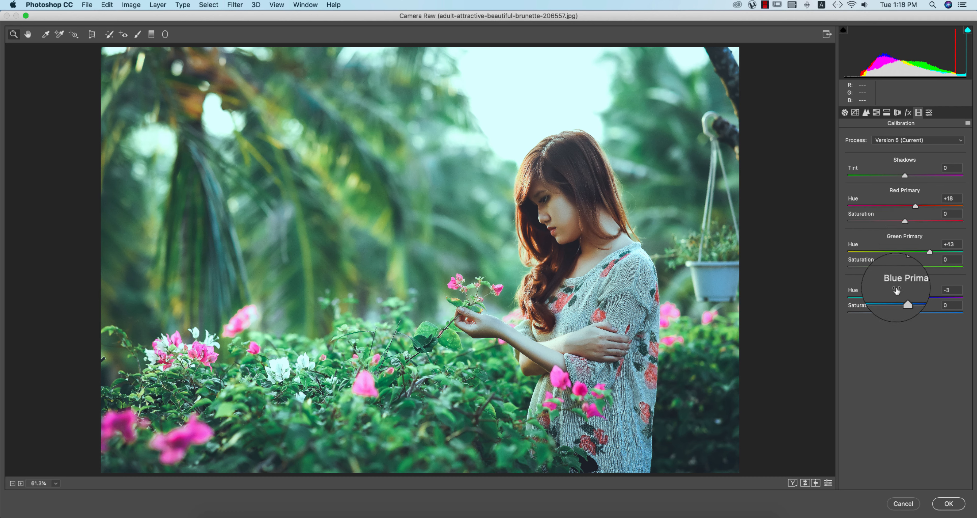
{"action": "left_click", "coordinate": [955, 199]}
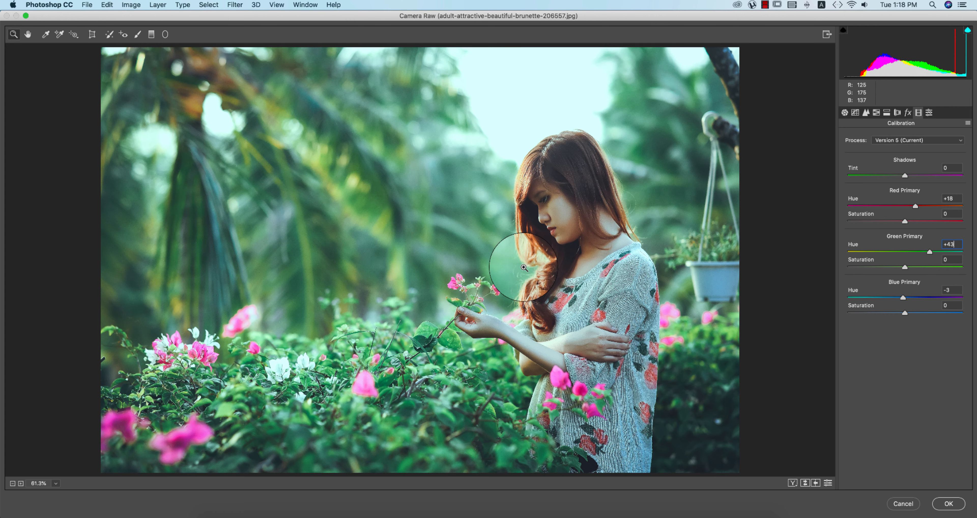
{"action": "left_click", "coordinate": [956, 291]}
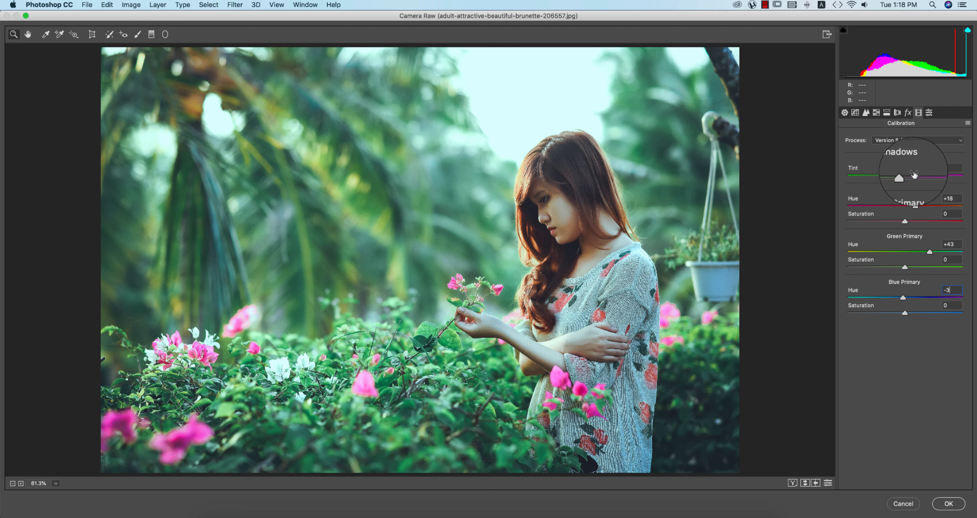
{"action": "left_click", "coordinate": [950, 503]}
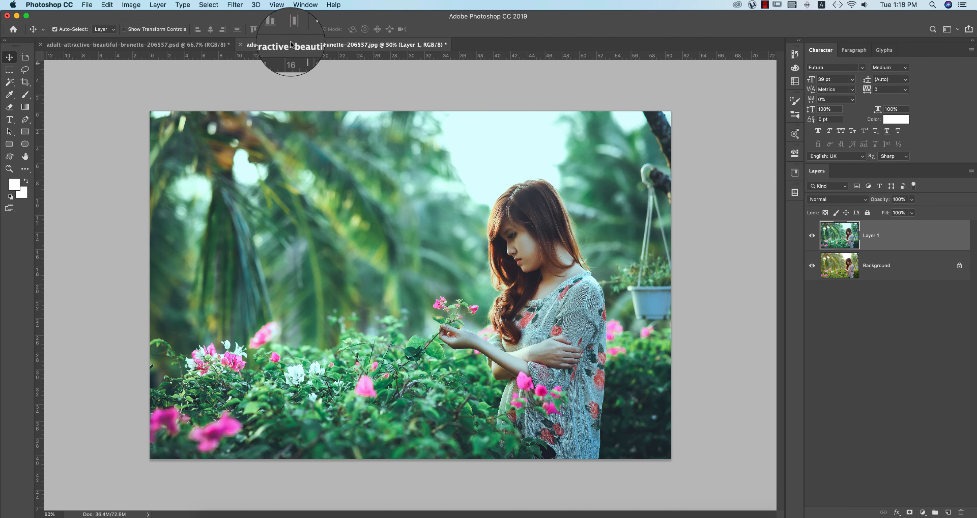
Apply the Color Efex Pro 4 Cross Processing filter with method Y02 to the graded portrait
{"action": "left_click", "coordinate": [240, 6]}
{"action": "mouse_move", "coordinate": [317, 263]}
{"action": "left_click", "coordinate": [393, 273]}
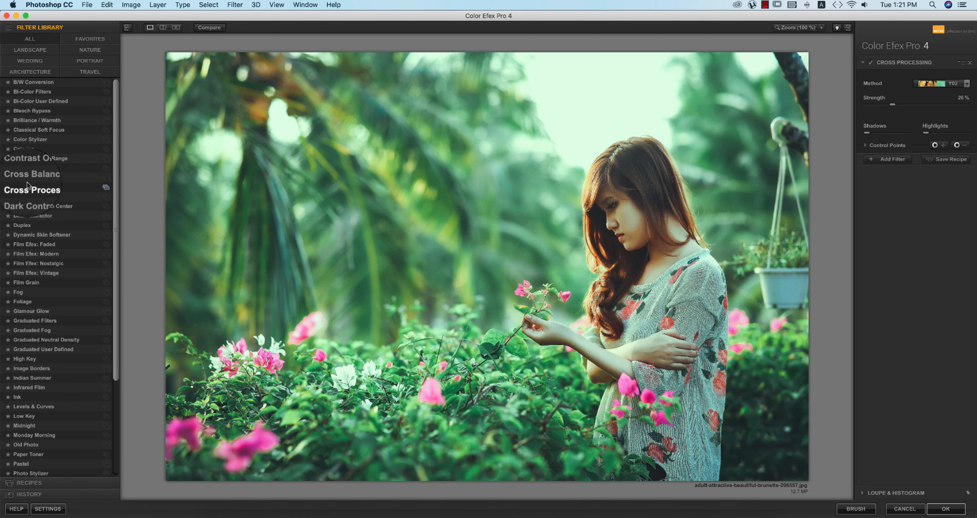
{"action": "left_click", "coordinate": [30, 186]}
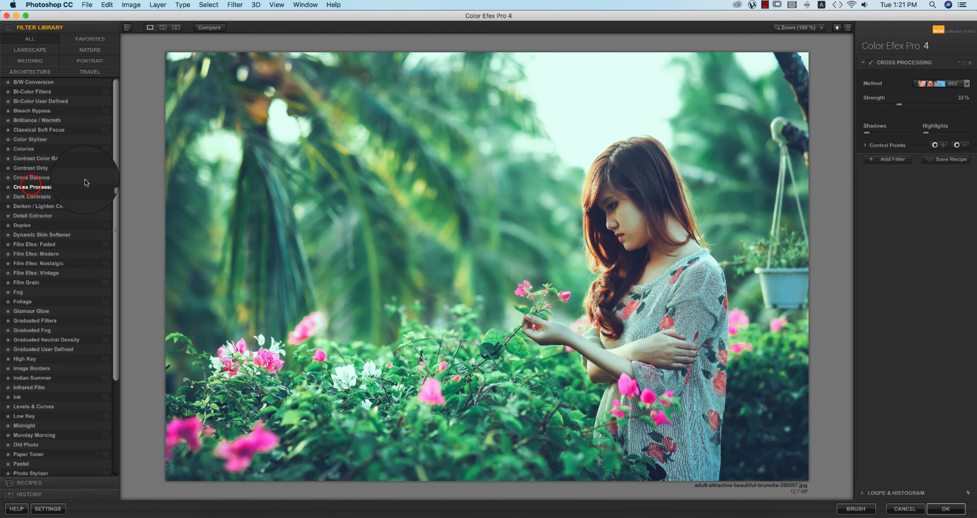
{"action": "left_click", "coordinate": [918, 82]}
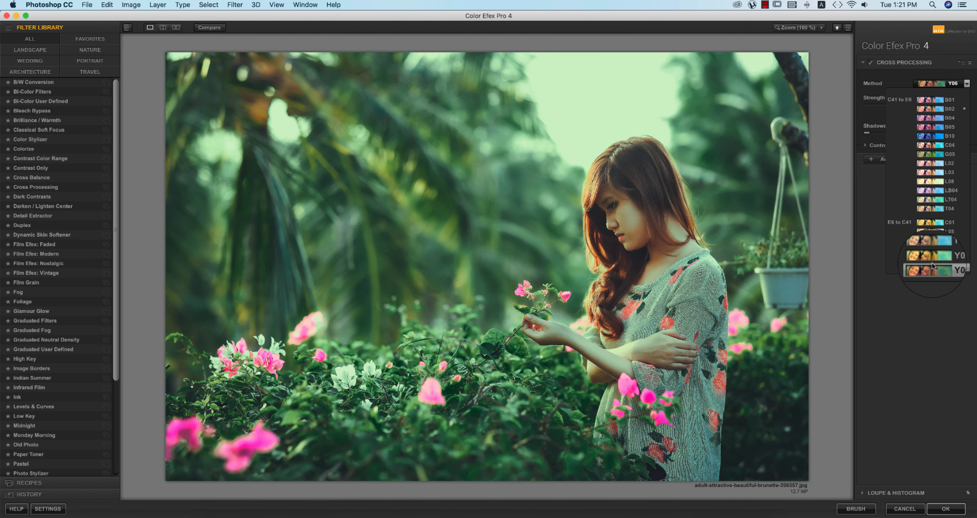
{"action": "left_click", "coordinate": [929, 264]}
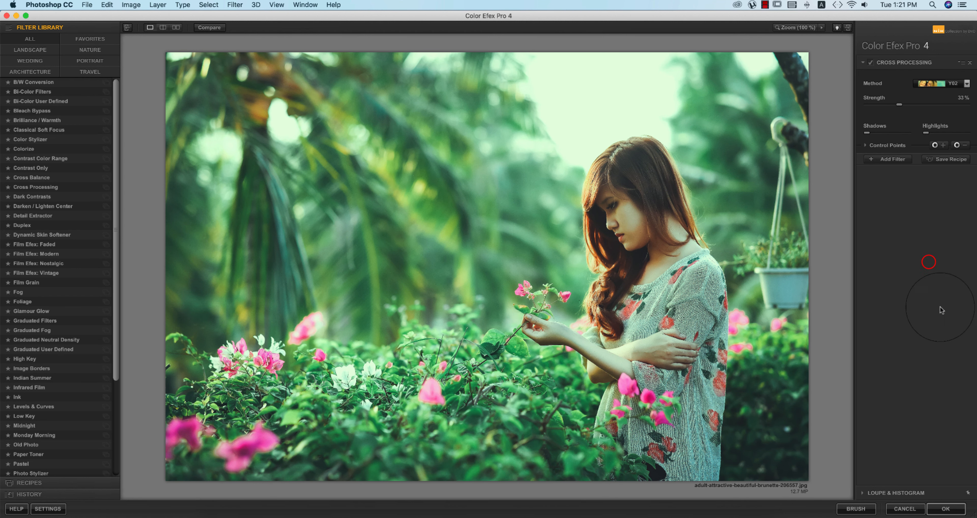
{"action": "left_click", "coordinate": [959, 98]}
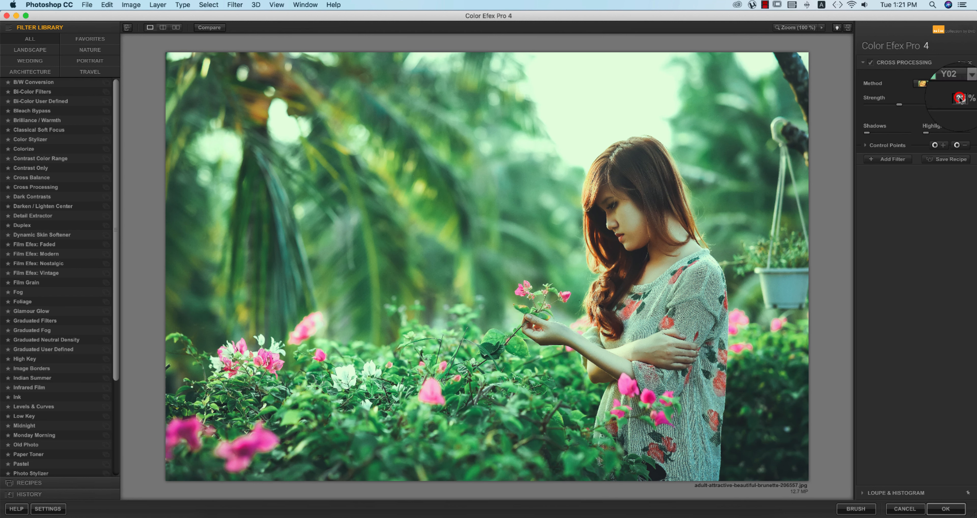
{"action": "left_click", "coordinate": [946, 509]}
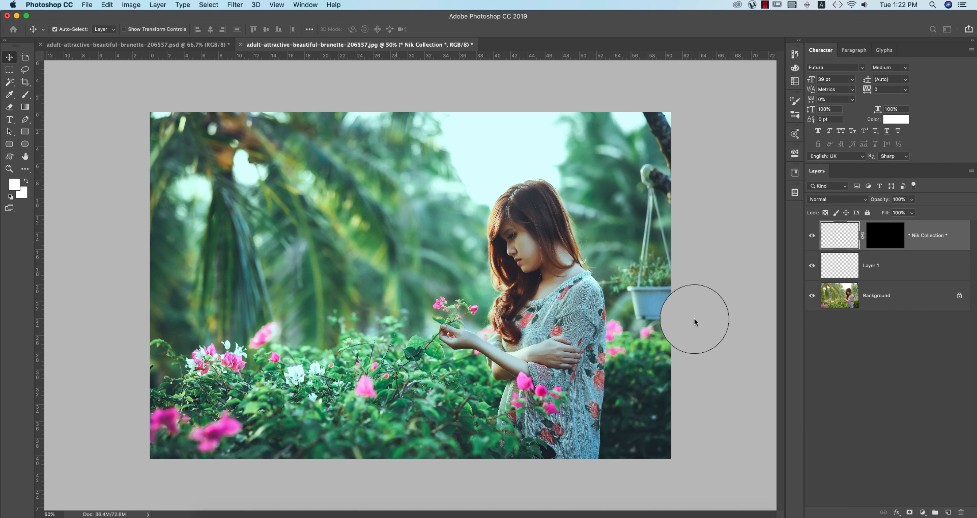
Compare the original Background with the graded portrait by isolating it and restoring the other layers
{"action": "left_click", "coordinate": [816, 297], "text": "alt"}
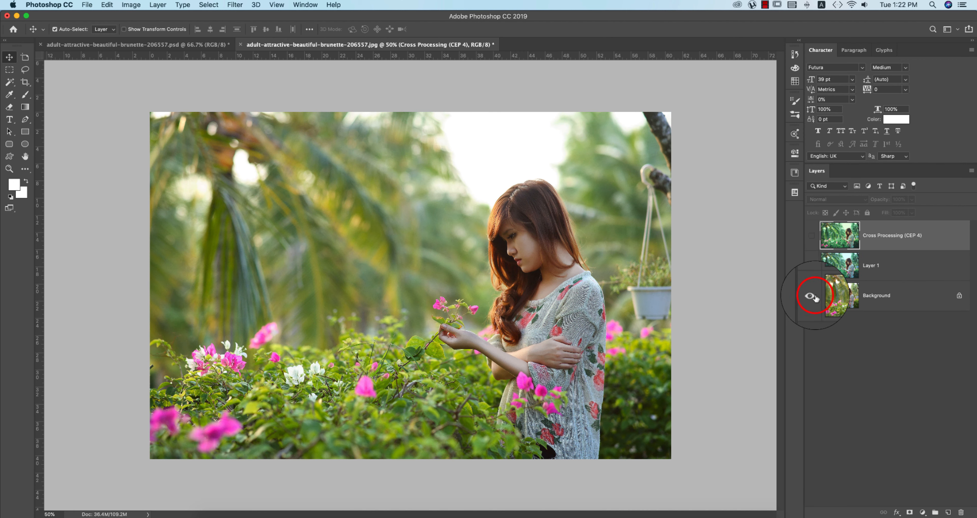
{"action": "left_click", "coordinate": [815, 295], "text": "alt"}
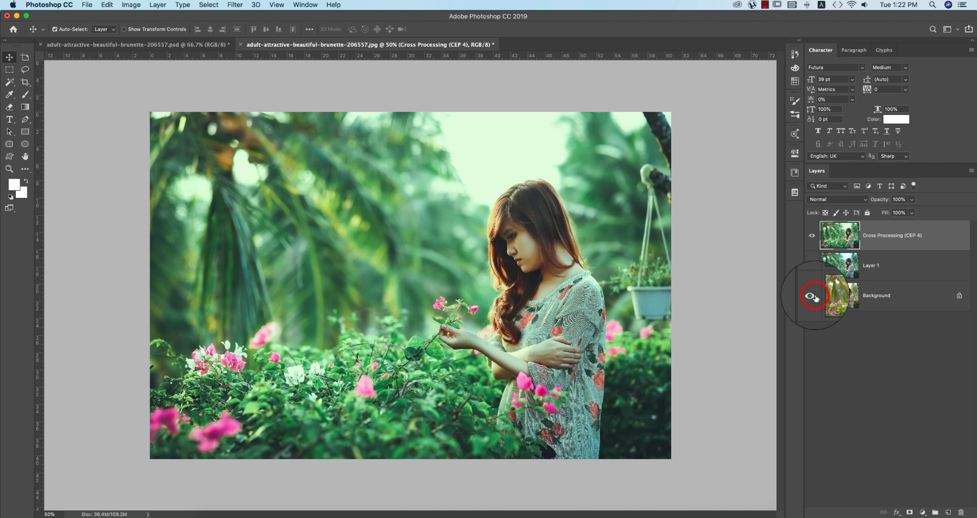